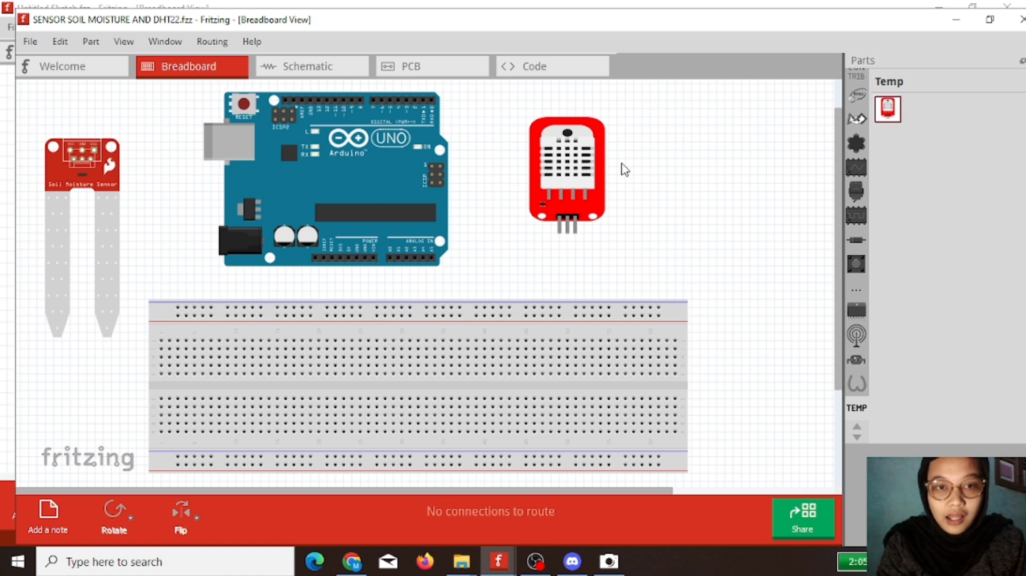
{"action": "left_click", "coordinate": [359, 148]}
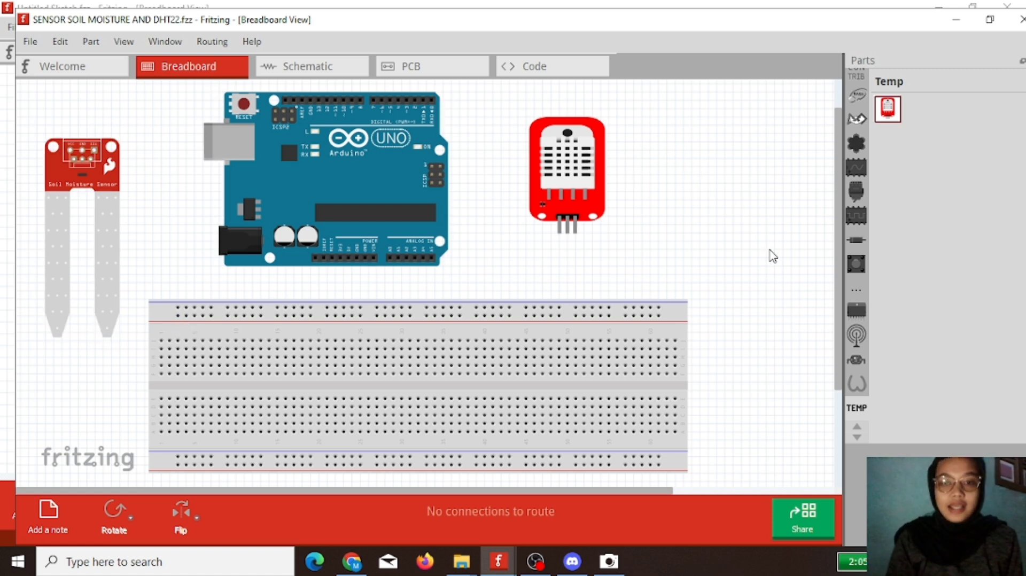
{"action": "left_click_drag", "start_coordinate": [771, 255], "coordinate": [366, 169]}
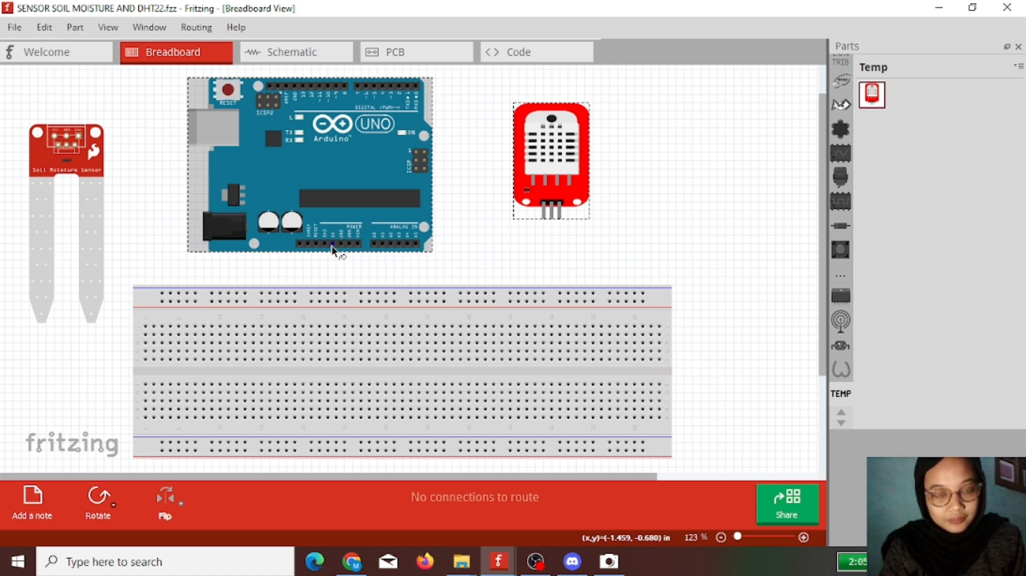
Wire the Arduino's 5V pin to the breadboard's upper terminal strip and its adjacent GND pin to the upper blue rail
{"action": "left_click_drag", "start_coordinate": [334, 247], "coordinate": [336, 332]}
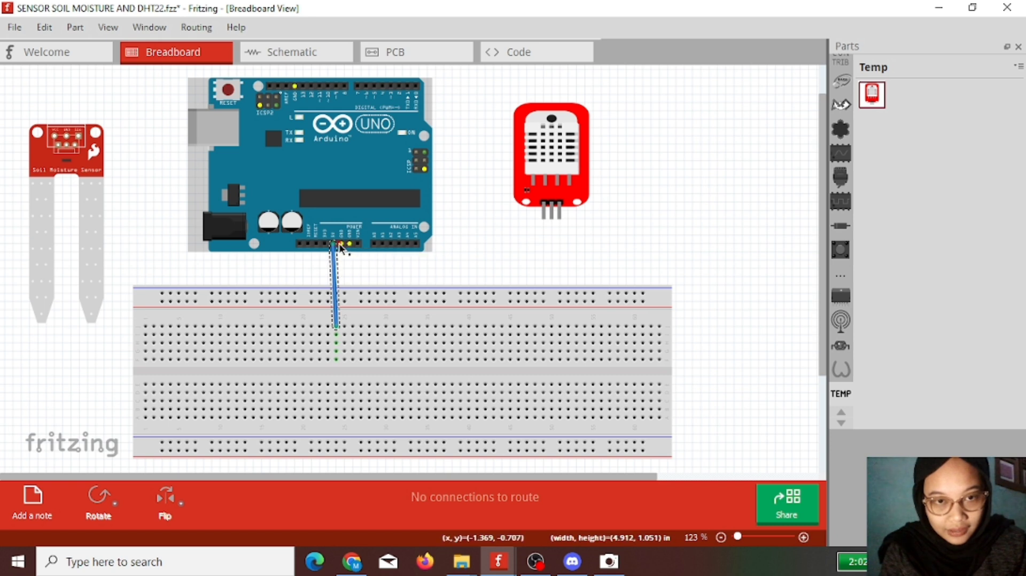
{"action": "left_click_drag", "start_coordinate": [340, 245], "coordinate": [343, 294]}
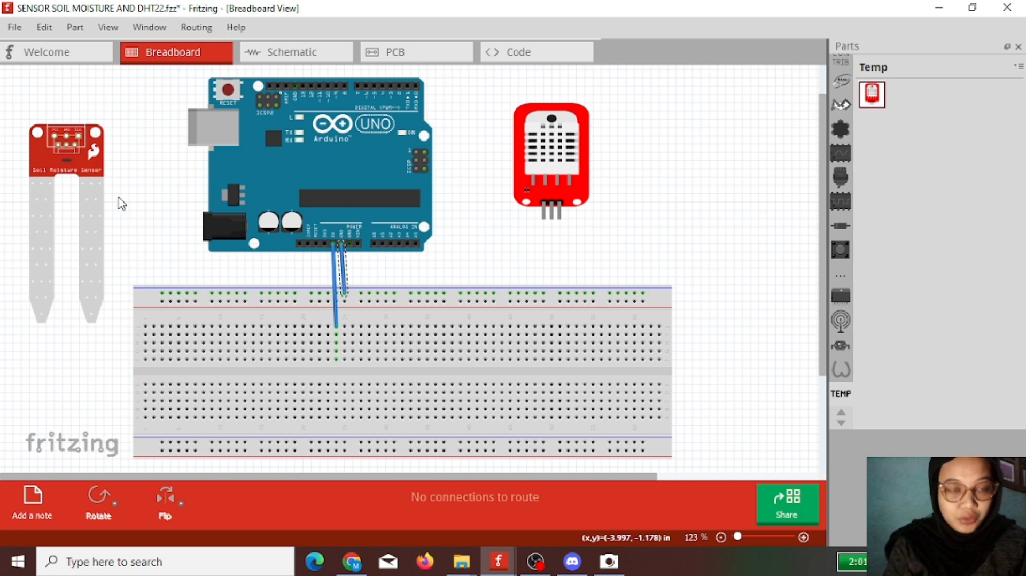
Wire the soil moisture sensor's VCC pin to the breadboard's upper terminal strip, bending the wire near the tip of the left probe
{"action": "left_click", "coordinate": [59, 136]}
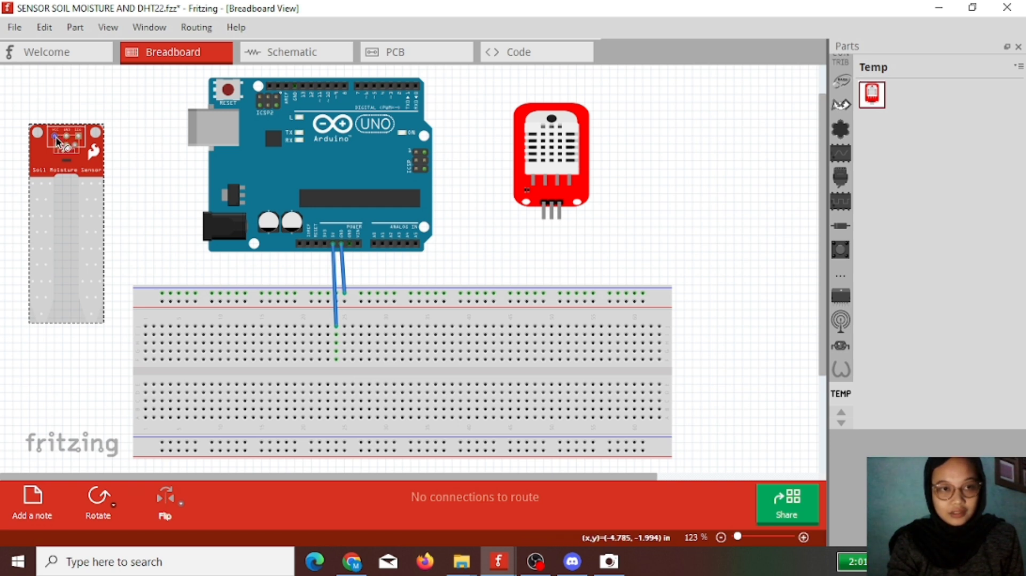
{"action": "left_click_drag", "start_coordinate": [56, 136], "coordinate": [180, 330]}
{"action": "left_click_drag", "start_coordinate": [171, 330], "coordinate": [171, 326]}
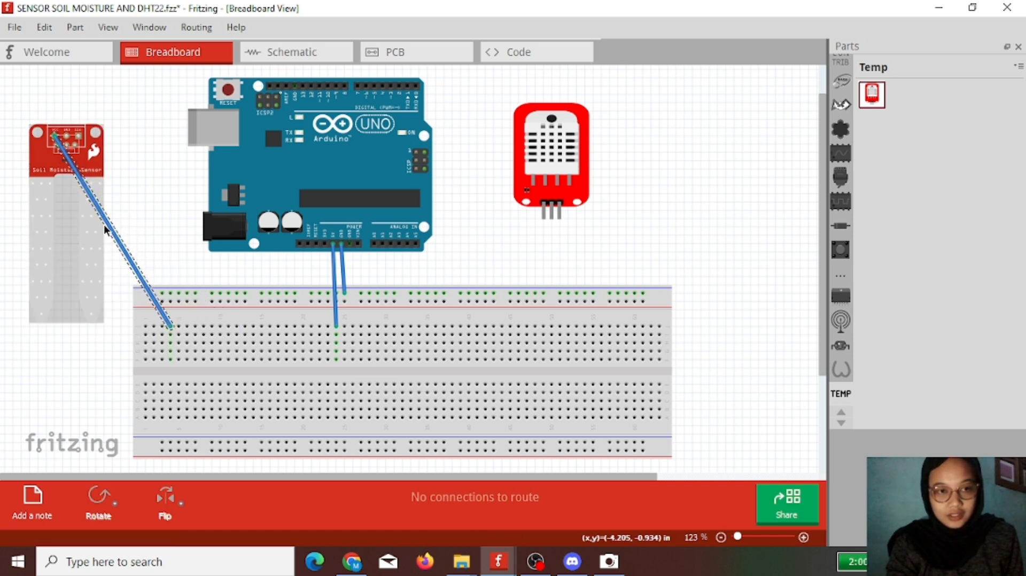
{"action": "left_click", "coordinate": [91, 252]}
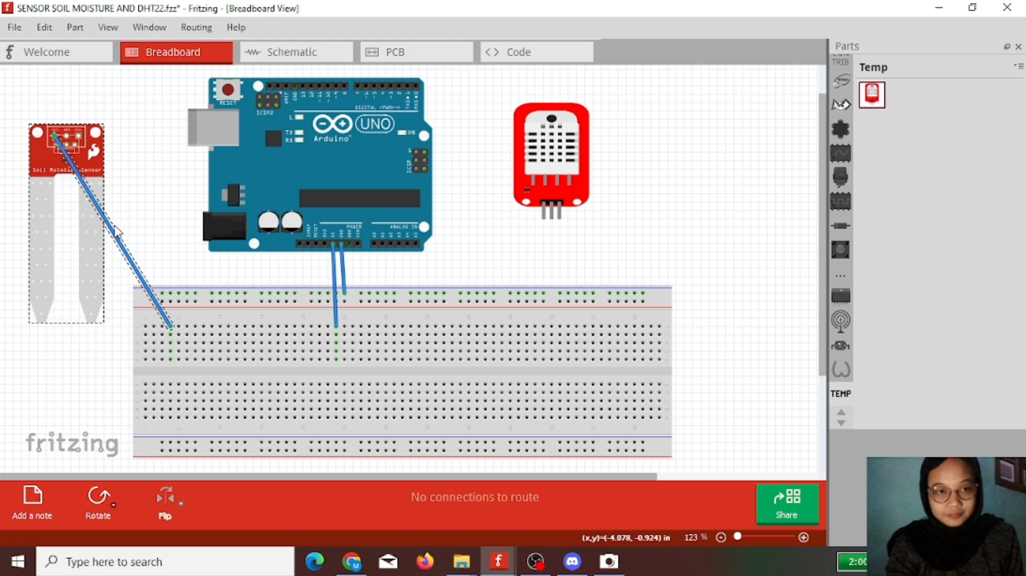
{"action": "left_click_drag", "start_coordinate": [115, 231], "coordinate": [49, 327]}
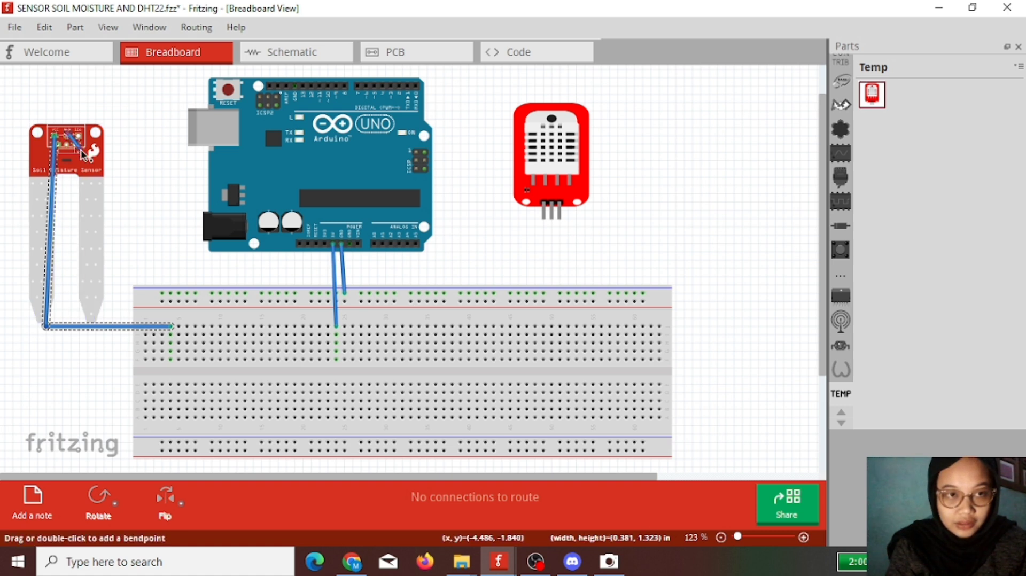
Wire the soil moisture sensor's GND to the upper blue rail and its SIG to Arduino digital pin 3, with a right-angle bend in the signal wire
{"action": "left_click_drag", "start_coordinate": [68, 136], "coordinate": [213, 294]}
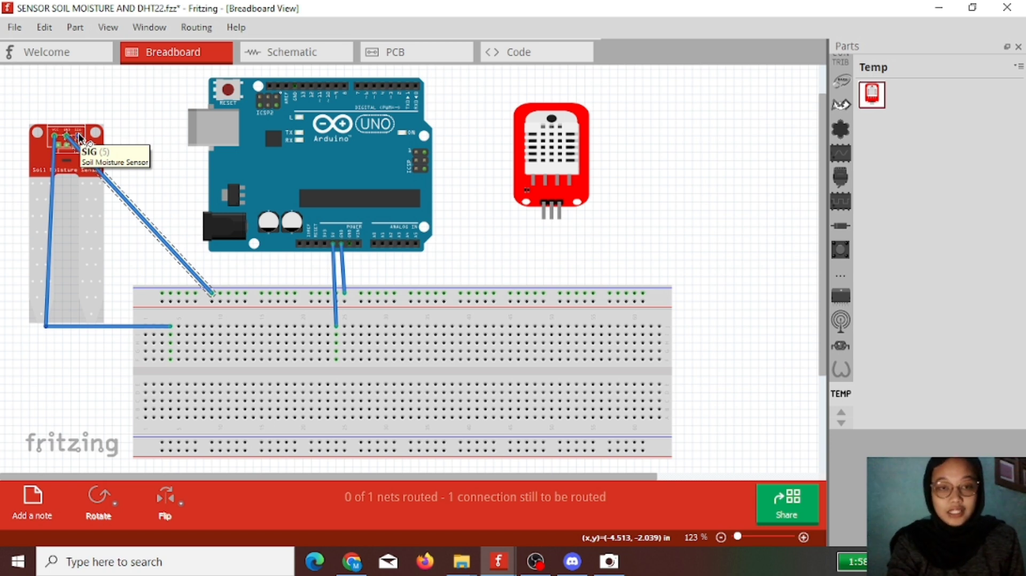
{"action": "left_click_drag", "start_coordinate": [78, 137], "coordinate": [394, 86]}
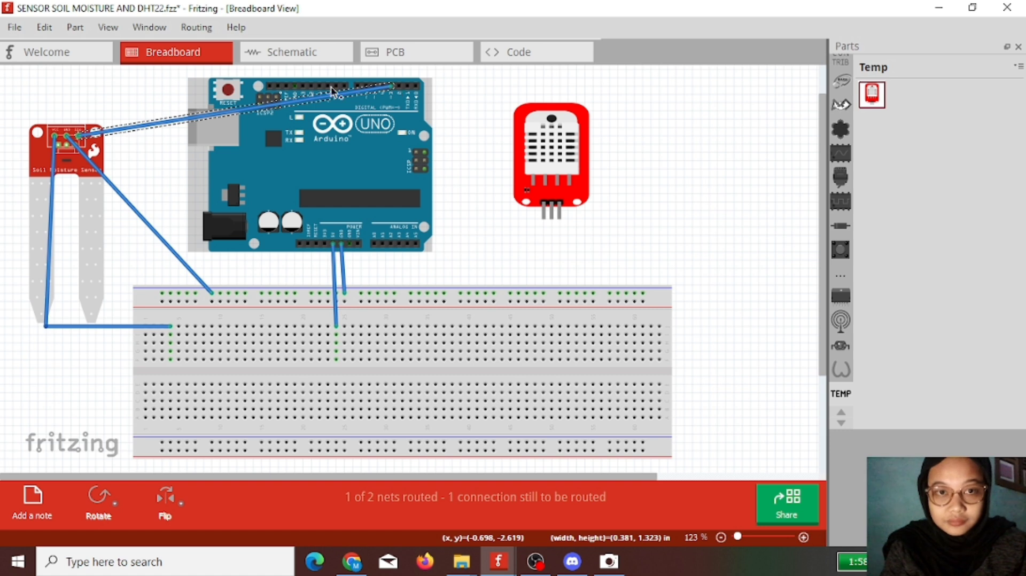
{"action": "left_click_drag", "start_coordinate": [231, 112], "coordinate": [287, 74]}
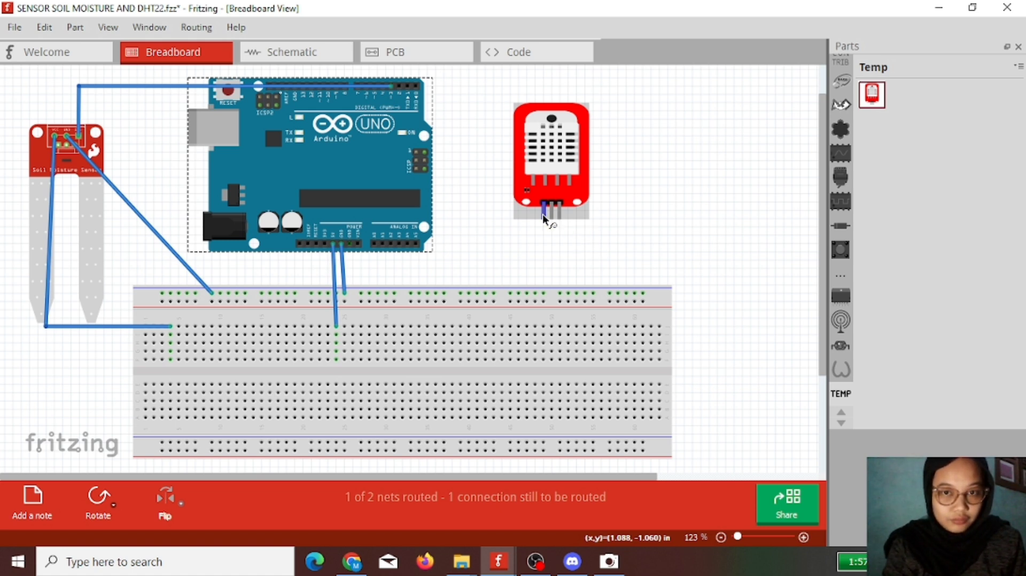
Wire the DHT22 module's left pin to the upper blue rail and its middle pin to the breadboard's upper terminal strip
{"action": "left_click_drag", "start_coordinate": [543, 214], "coordinate": [542, 292]}
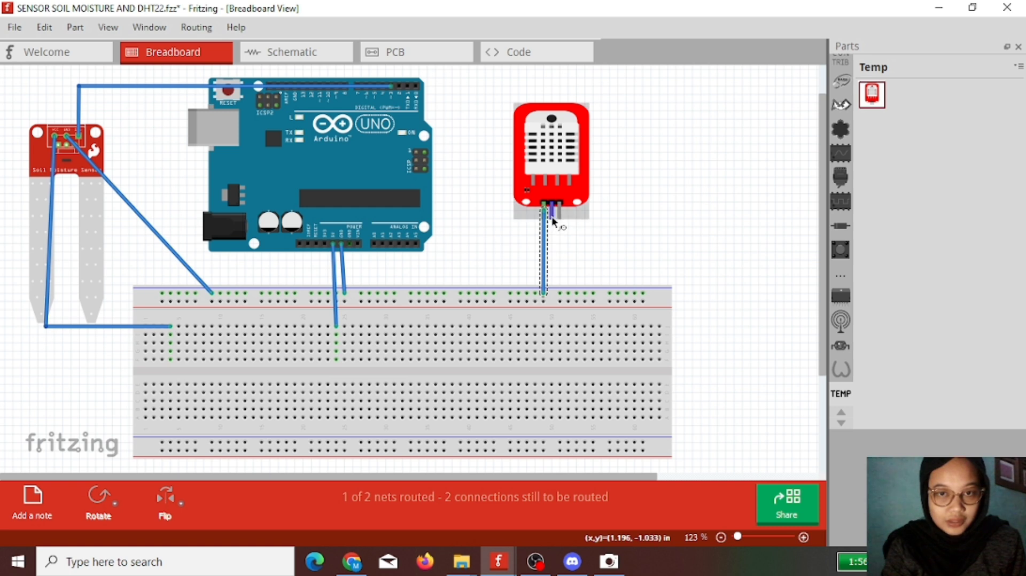
{"action": "left_click_drag", "start_coordinate": [552, 217], "coordinate": [553, 338]}
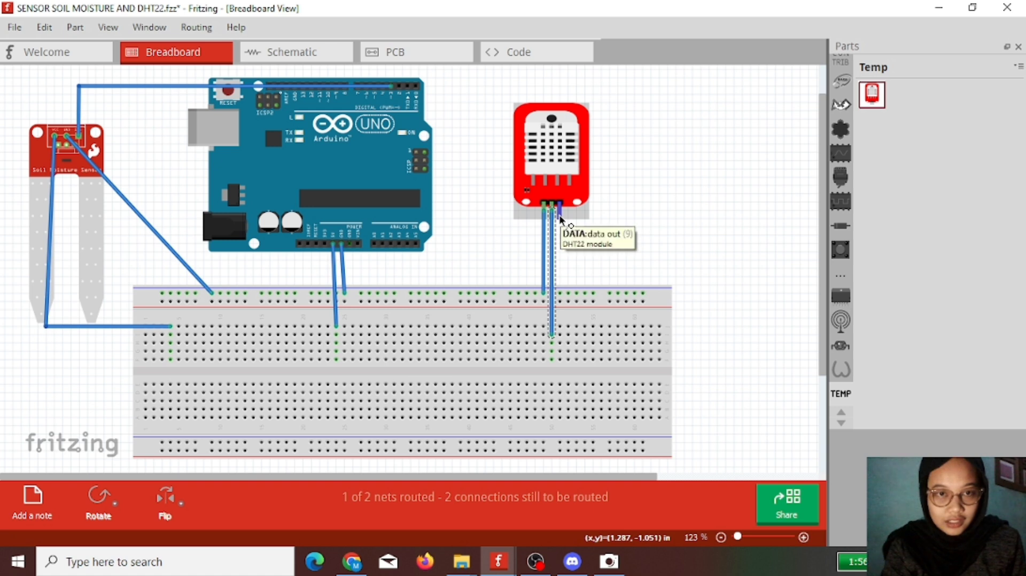
Wire the DHT22's DATA pin to Arduino digital pin 2, bending the wire at a right angle above the module
{"action": "left_click_drag", "start_coordinate": [560, 218], "coordinate": [404, 89]}
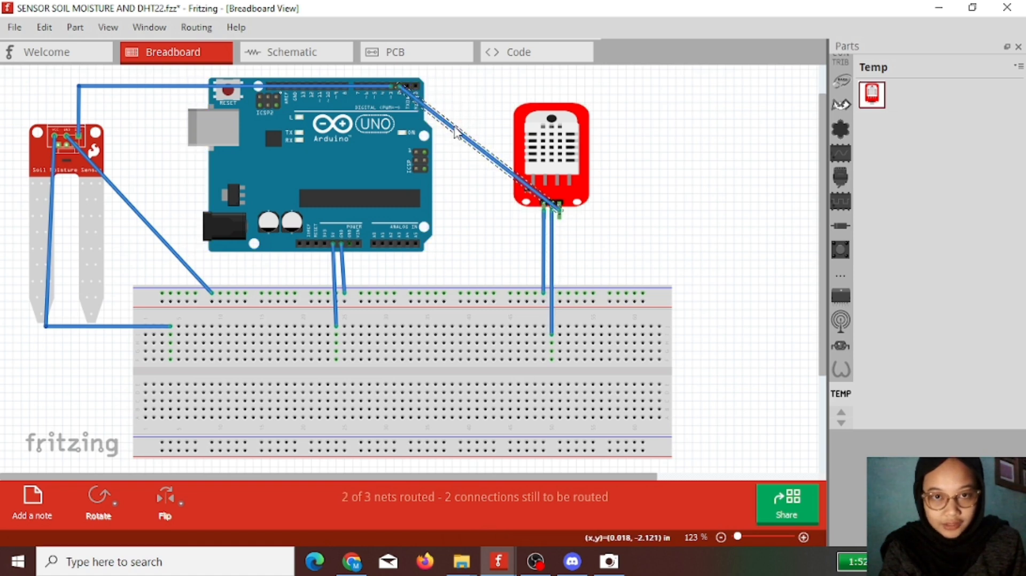
{"action": "left_click", "coordinate": [572, 113]}
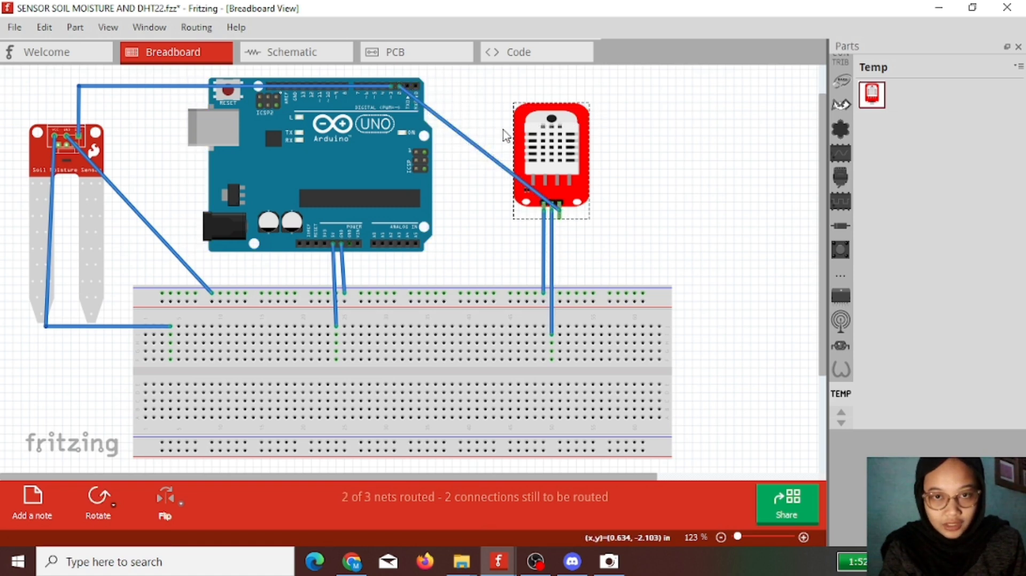
{"action": "left_click_drag", "start_coordinate": [474, 145], "coordinate": [555, 95]}
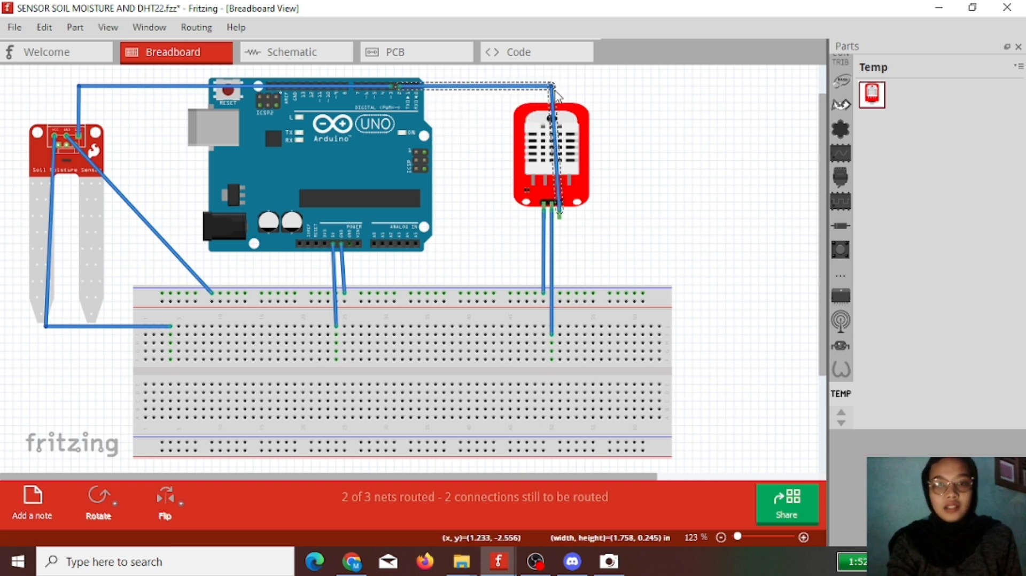
{"action": "mouse_move", "coordinate": [554, 87]}
{"action": "left_mouse_down"}
{"action": "mouse_move", "coordinate": [629, 88]}
{"action": "mouse_move", "coordinate": [594, 83]}
{"action": "mouse_move", "coordinate": [559, 95]}
{"action": "mouse_move", "coordinate": [558, 86]}
{"action": "left_mouse_up"}
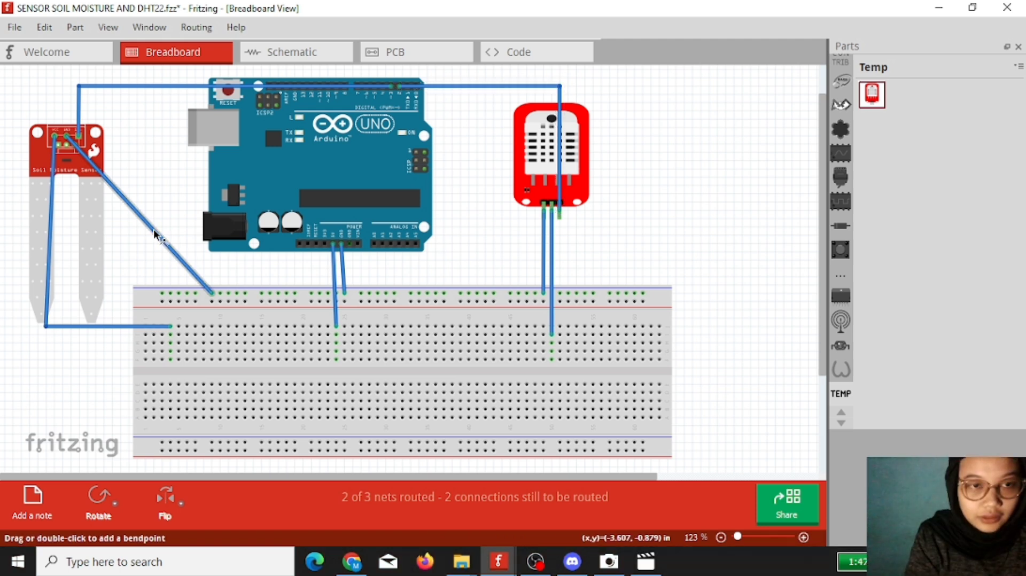
Bend the soil moisture sensor's GND wire so it runs down between the probes before reaching the blue rail
{"action": "left_click_drag", "start_coordinate": [155, 235], "coordinate": [62, 287]}
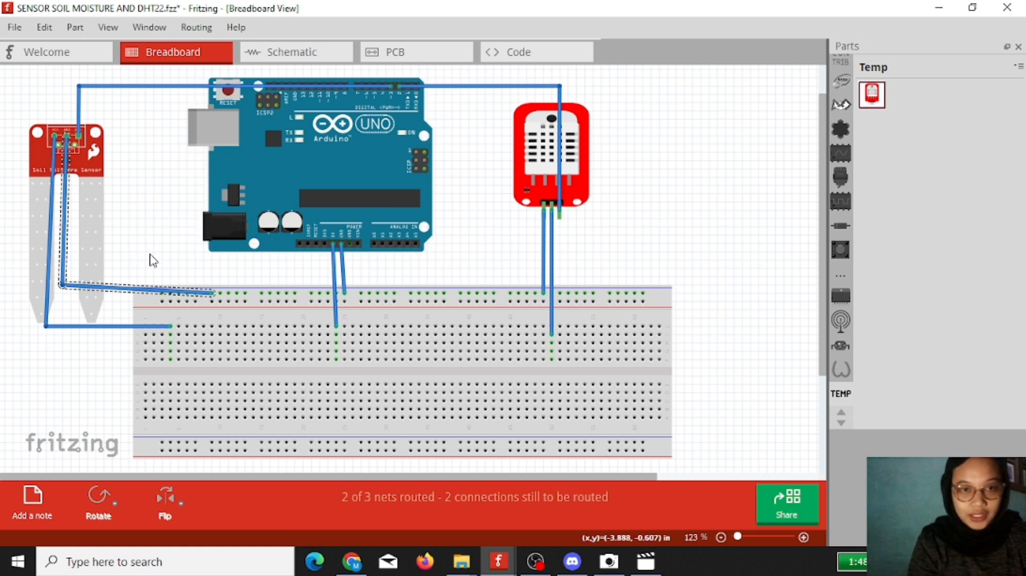
{"action": "left_click", "coordinate": [341, 252]}
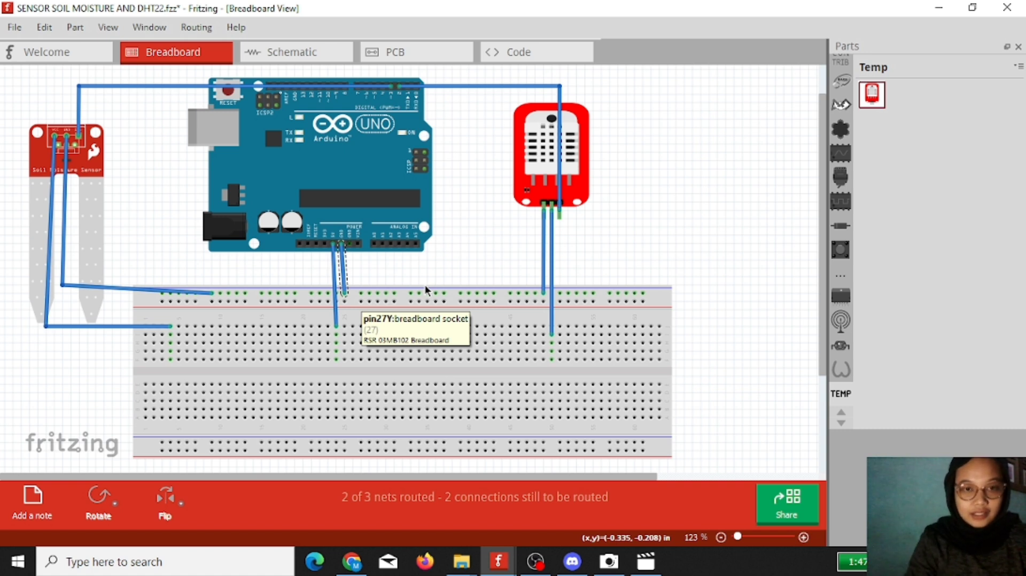
{"action": "left_click", "coordinate": [427, 270]}
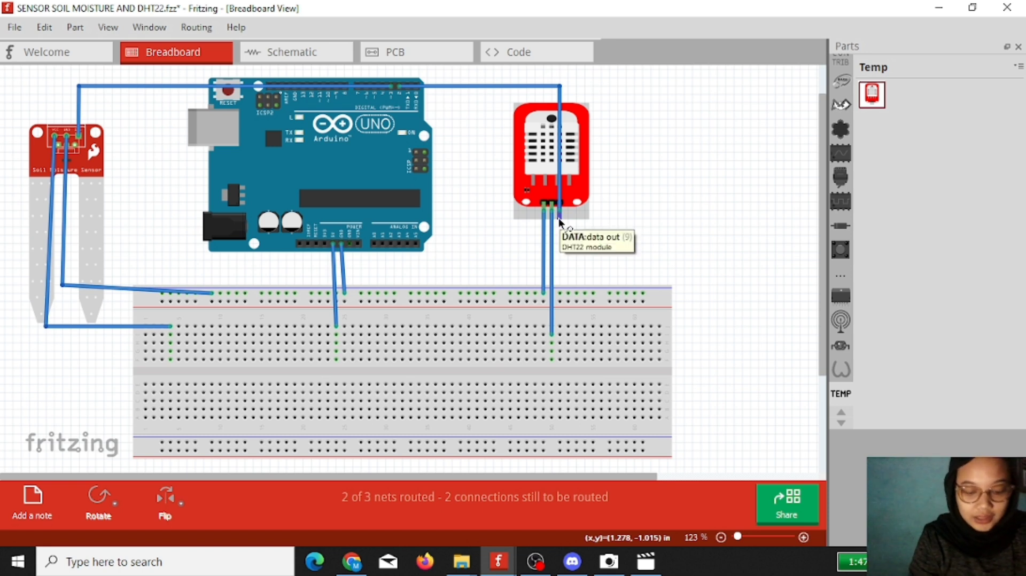
{"action": "left_click_drag", "start_coordinate": [559, 217], "coordinate": [560, 231]}
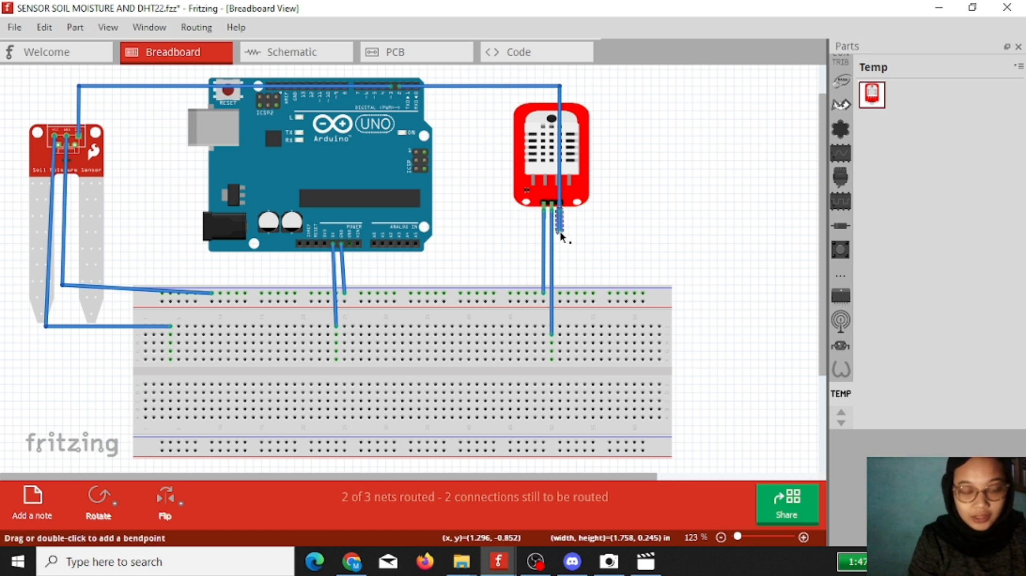
{"action": "key", "text": "Delete"}
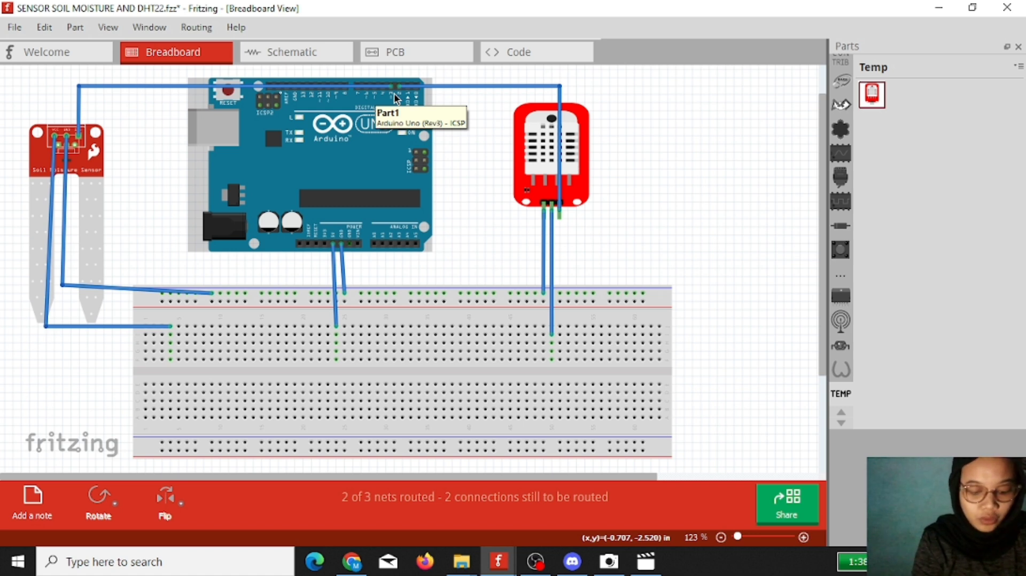
{"action": "left_click", "coordinate": [434, 237]}
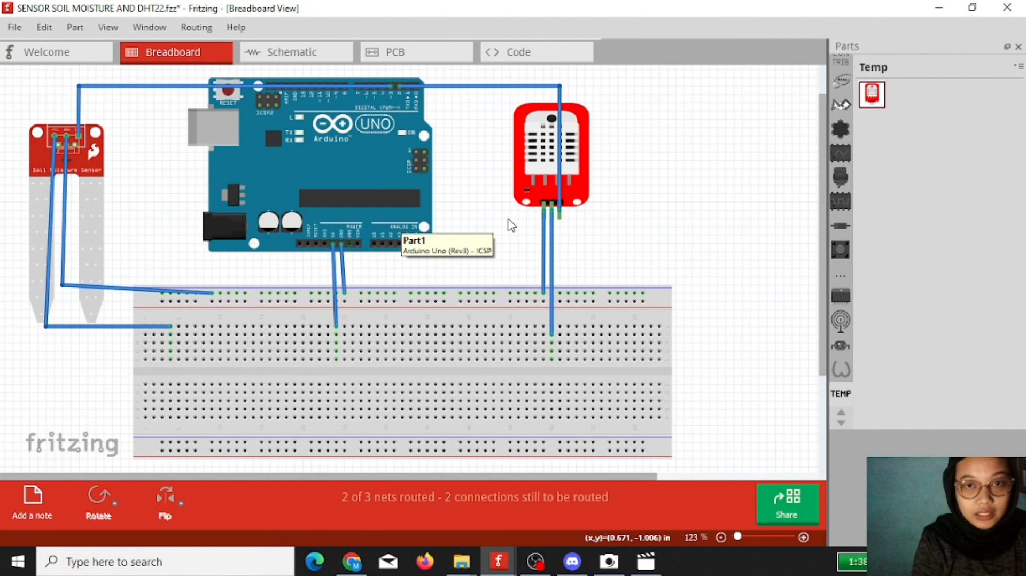
Change the color of the wire from the DHT22's middle pin to red
{"action": "right_click", "coordinate": [553, 248]}
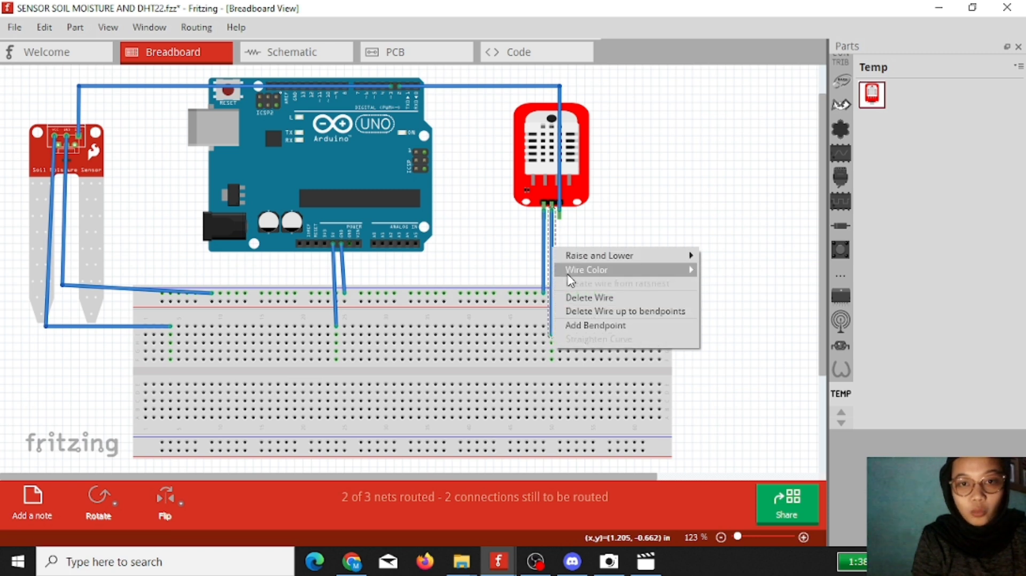
{"action": "mouse_move", "coordinate": [571, 279]}
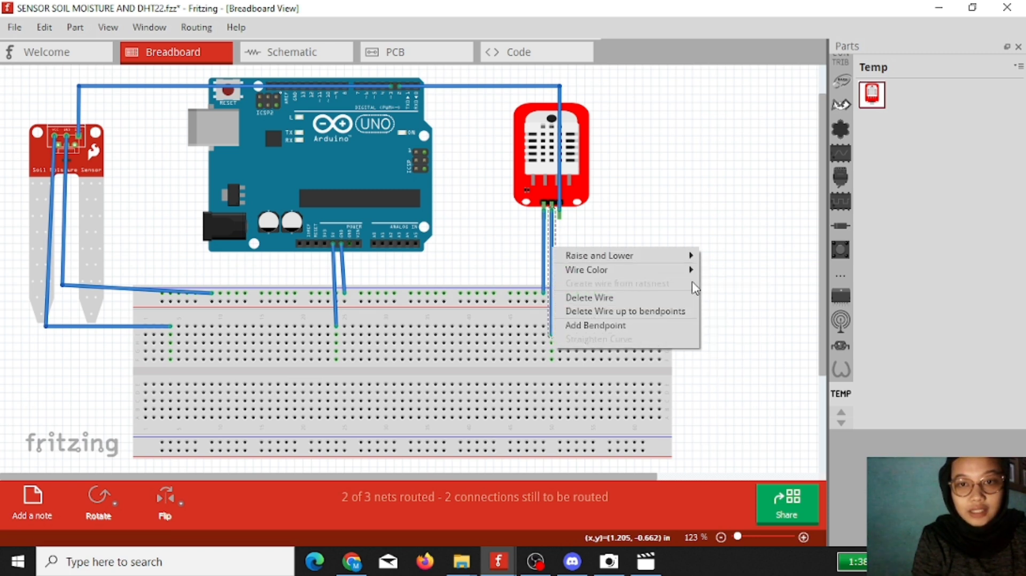
{"action": "mouse_move", "coordinate": [691, 273]}
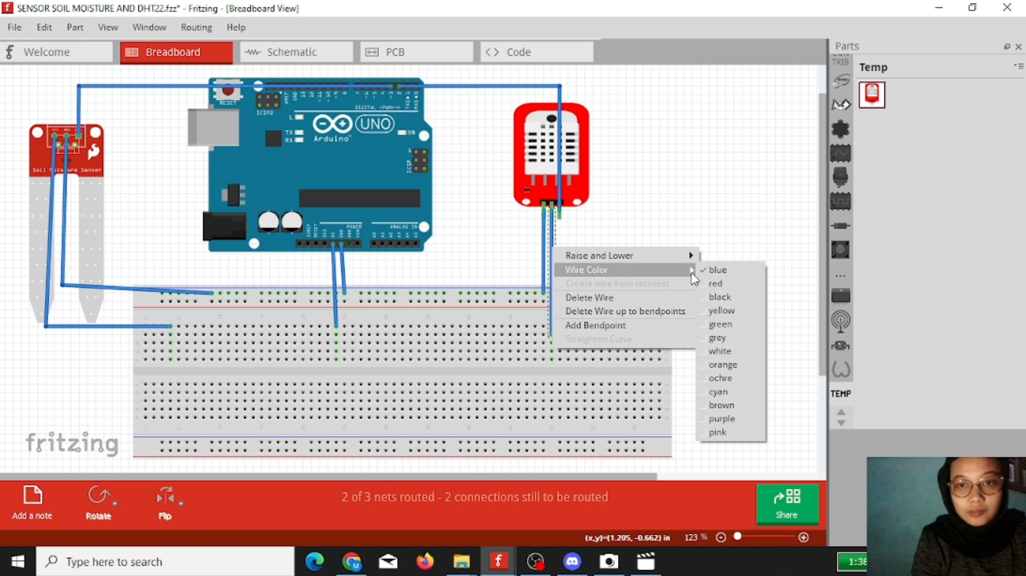
{"action": "left_click", "coordinate": [715, 283]}
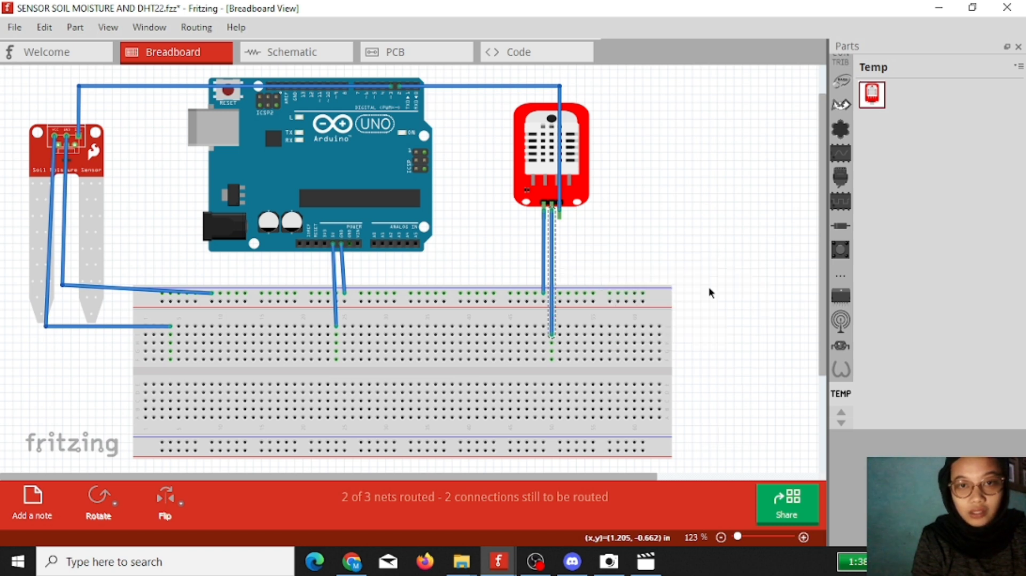
Change the color of the DHT22's DATA wire to yellow
{"action": "left_click", "coordinate": [472, 85]}
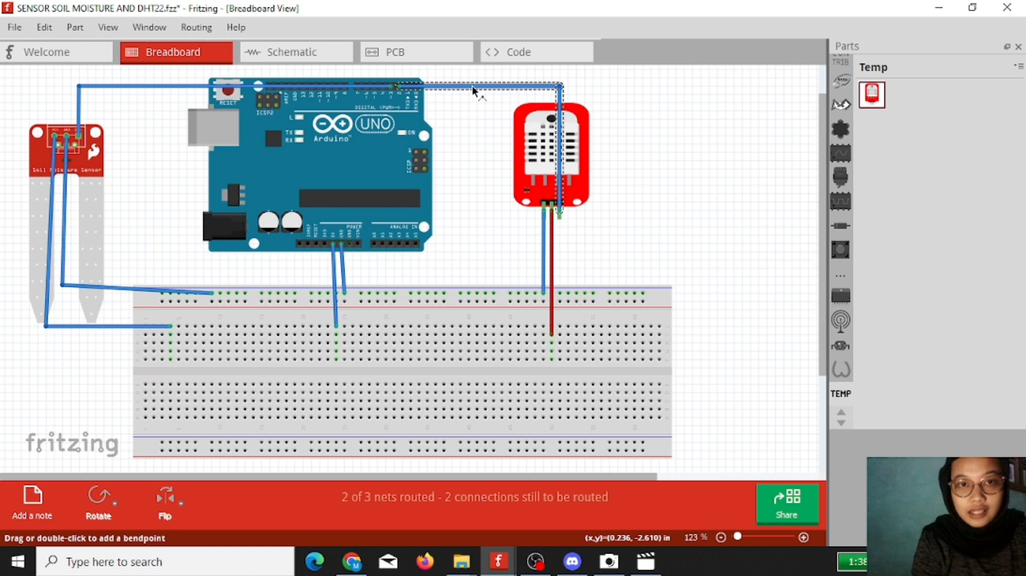
{"action": "right_click", "coordinate": [472, 86]}
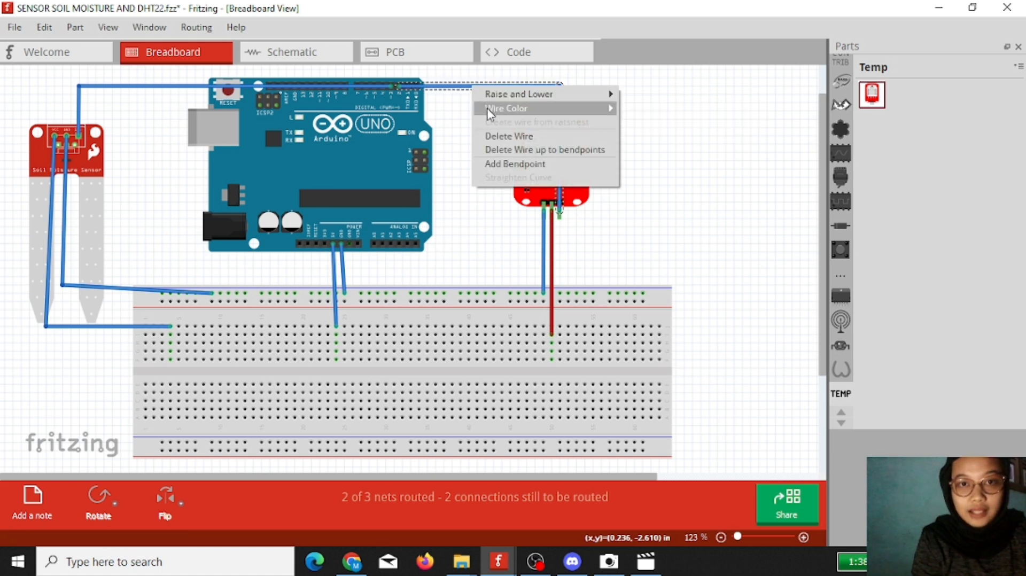
{"action": "mouse_move", "coordinate": [487, 108]}
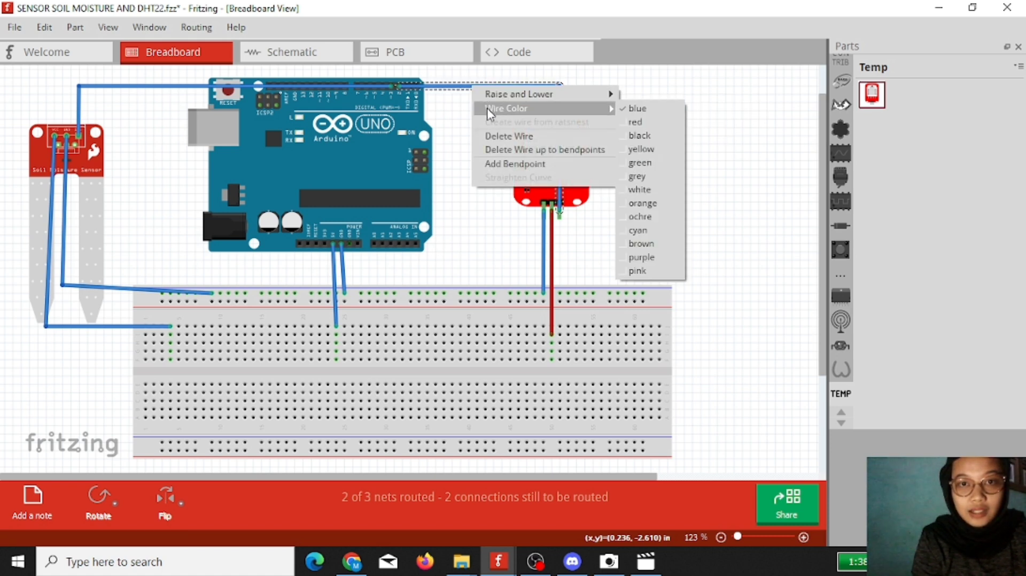
{"action": "left_click", "coordinate": [637, 150]}
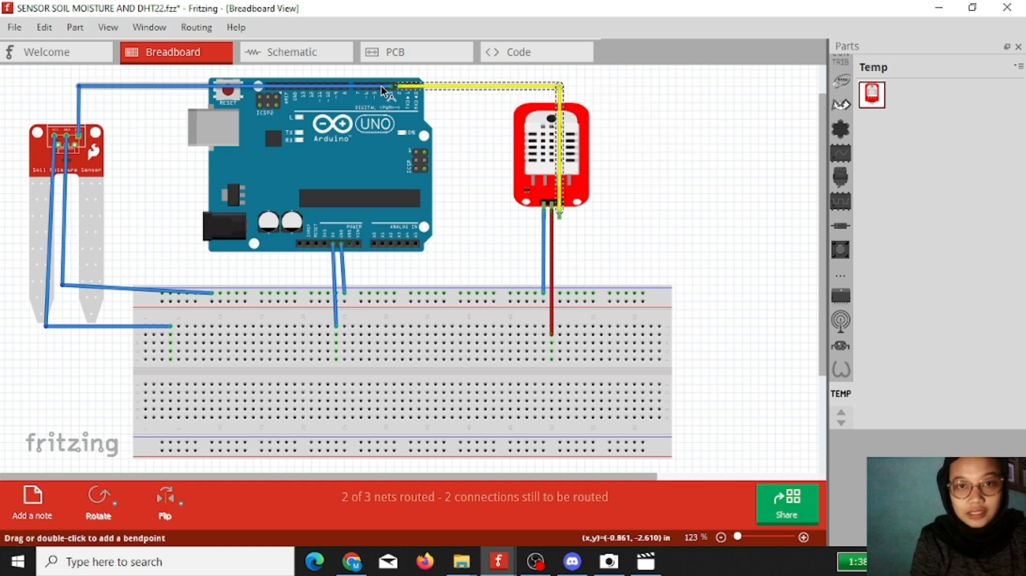
Change the color of the soil moisture sensor's signal wire, which runs to the Arduino's digital pins, to green
{"action": "left_click", "coordinate": [123, 95]}
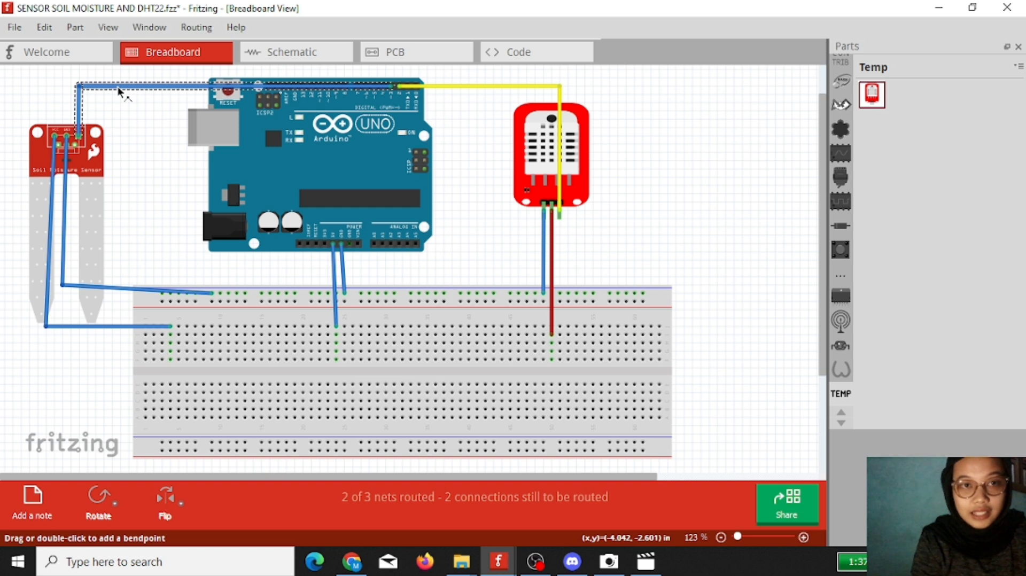
{"action": "right_click", "coordinate": [119, 91]}
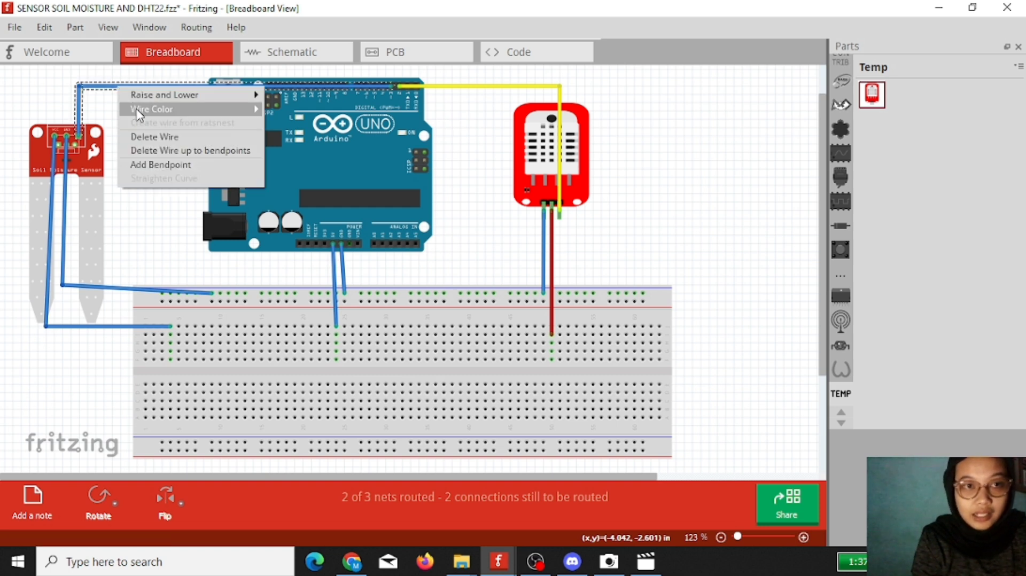
{"action": "mouse_move", "coordinate": [137, 114]}
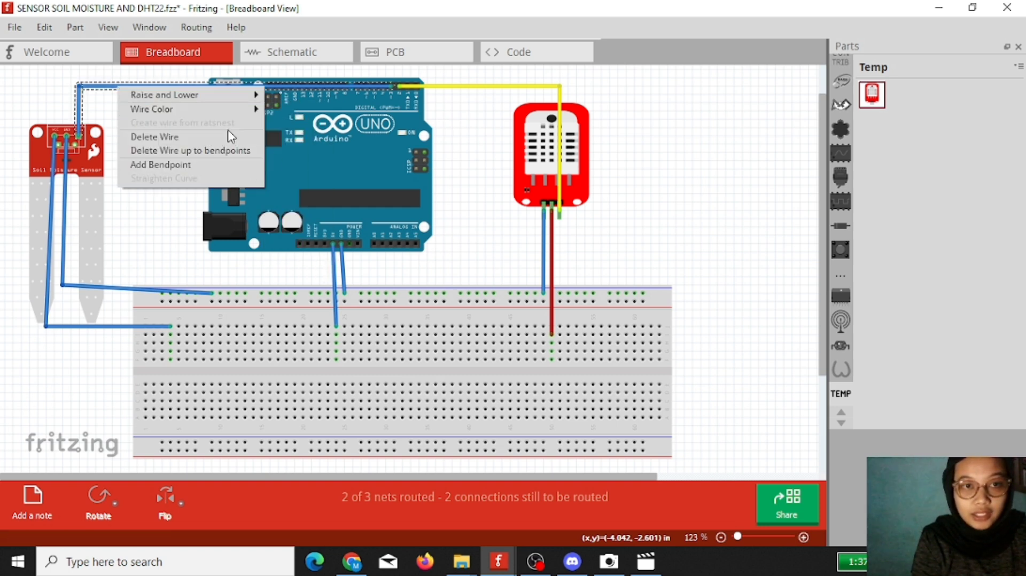
{"action": "mouse_move", "coordinate": [239, 112]}
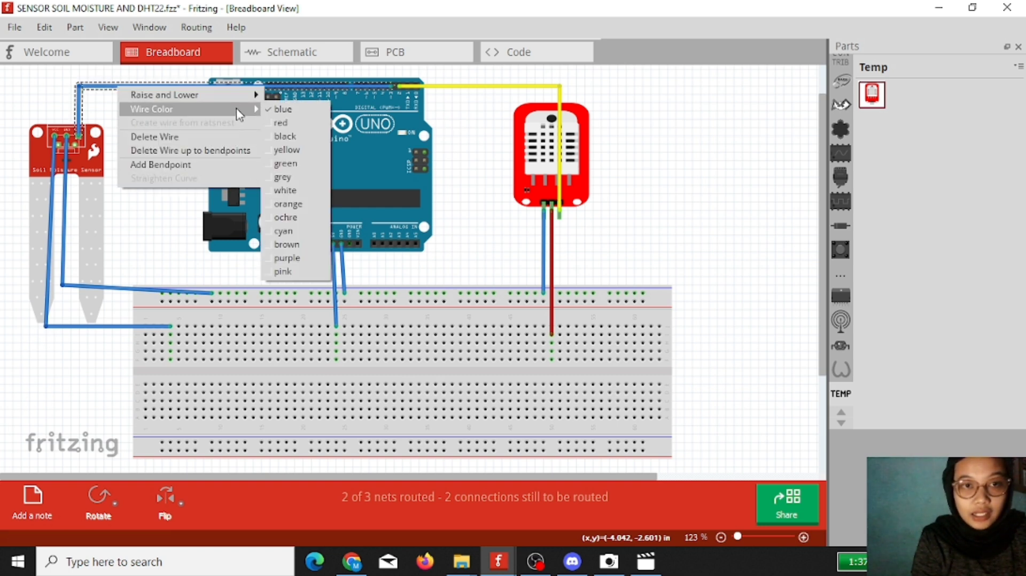
{"action": "left_click", "coordinate": [282, 165]}
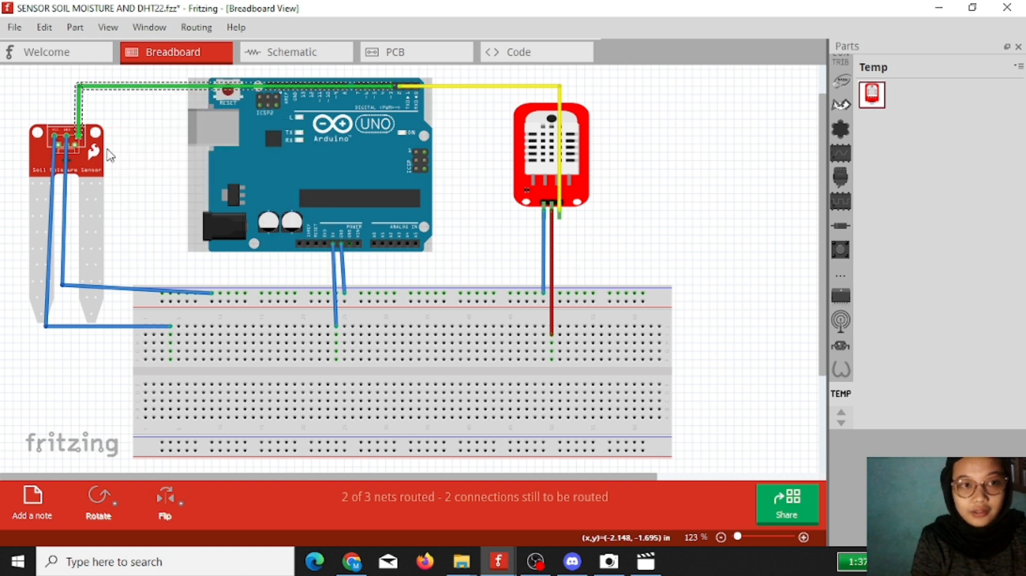
Change the color of the soil moisture sensor's VCC wire to orange
{"action": "left_click", "coordinate": [55, 150]}
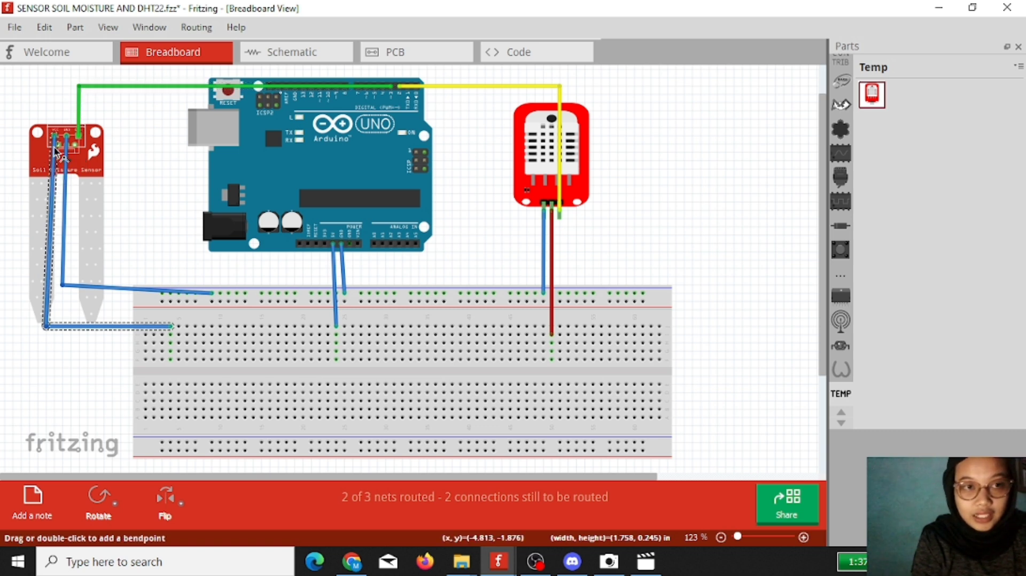
{"action": "right_click", "coordinate": [56, 151]}
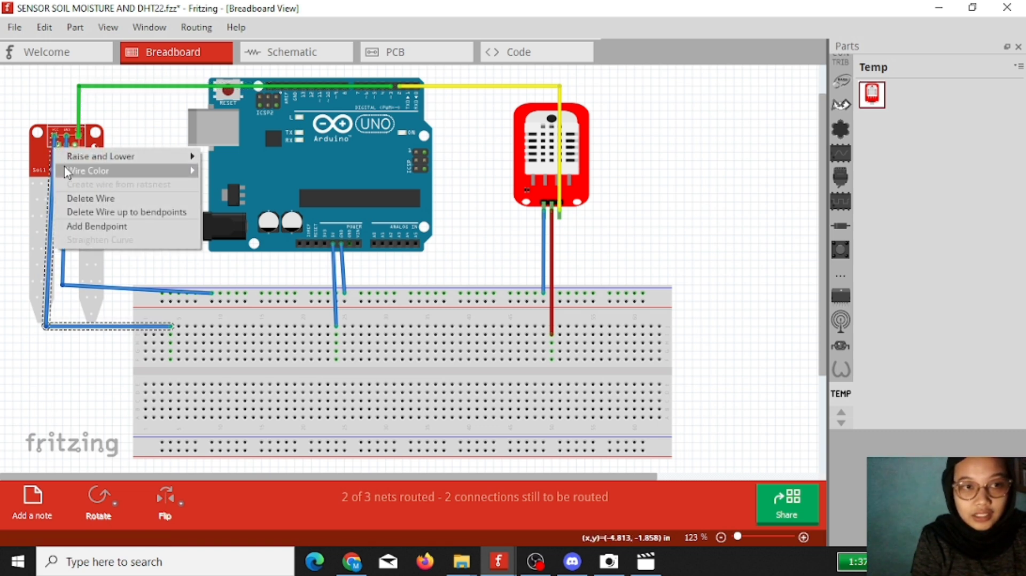
{"action": "mouse_move", "coordinate": [68, 173]}
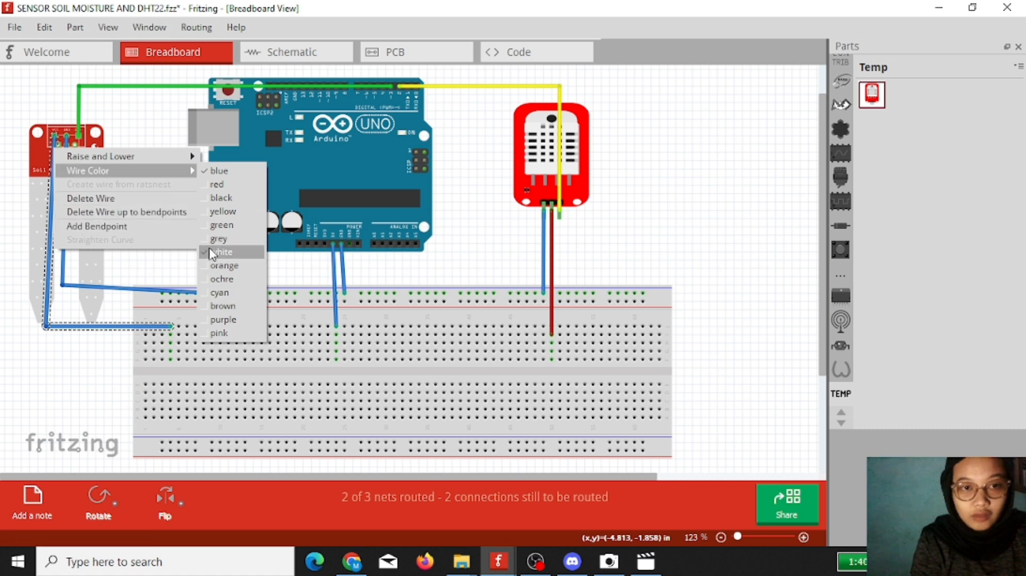
{"action": "left_click", "coordinate": [223, 264]}
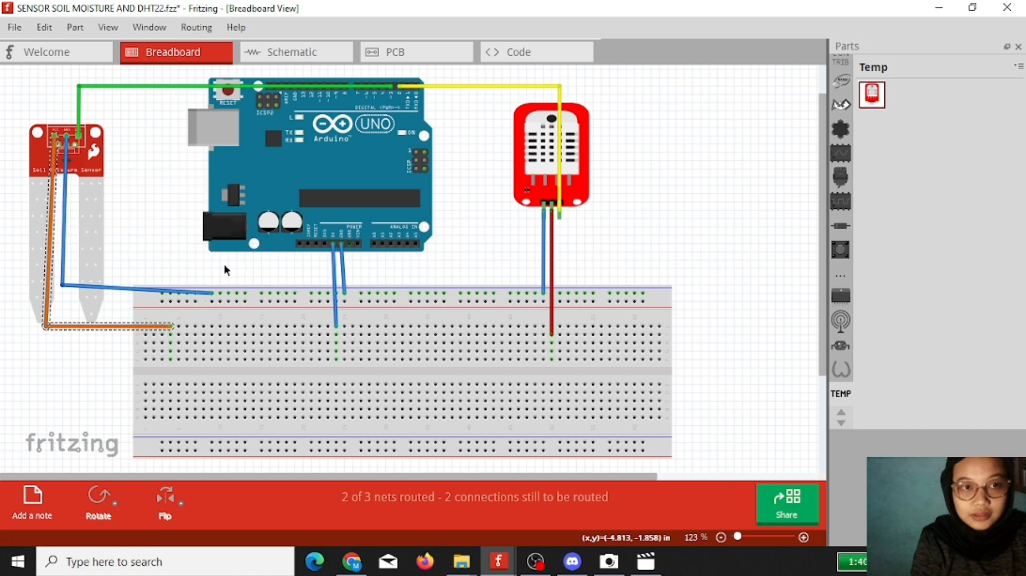
Change the color of the soil moisture sensor's GND wire to the blue rail to ochre
{"action": "left_click", "coordinate": [160, 293]}
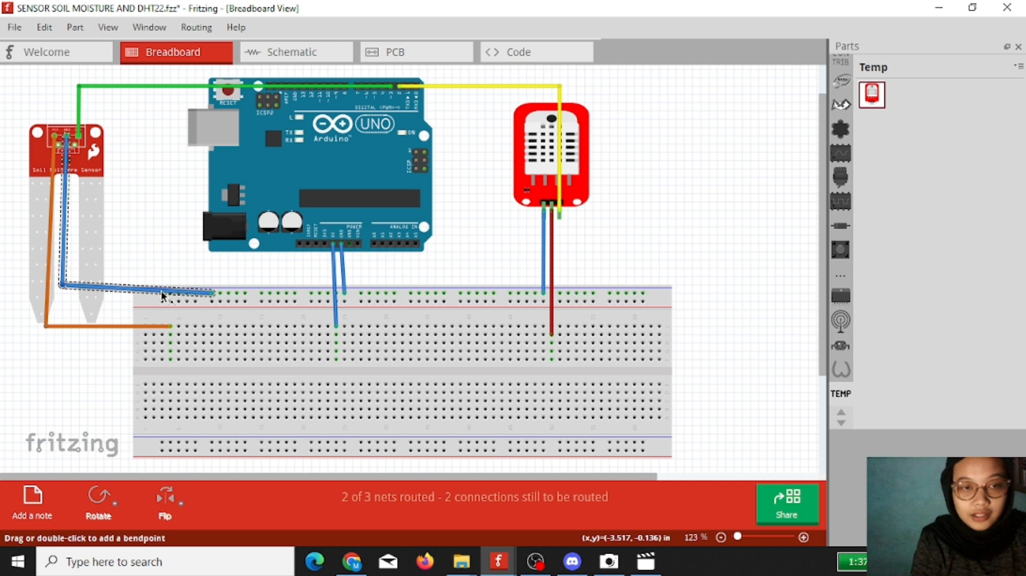
{"action": "right_click", "coordinate": [161, 293]}
{"action": "mouse_move", "coordinate": [182, 321]}
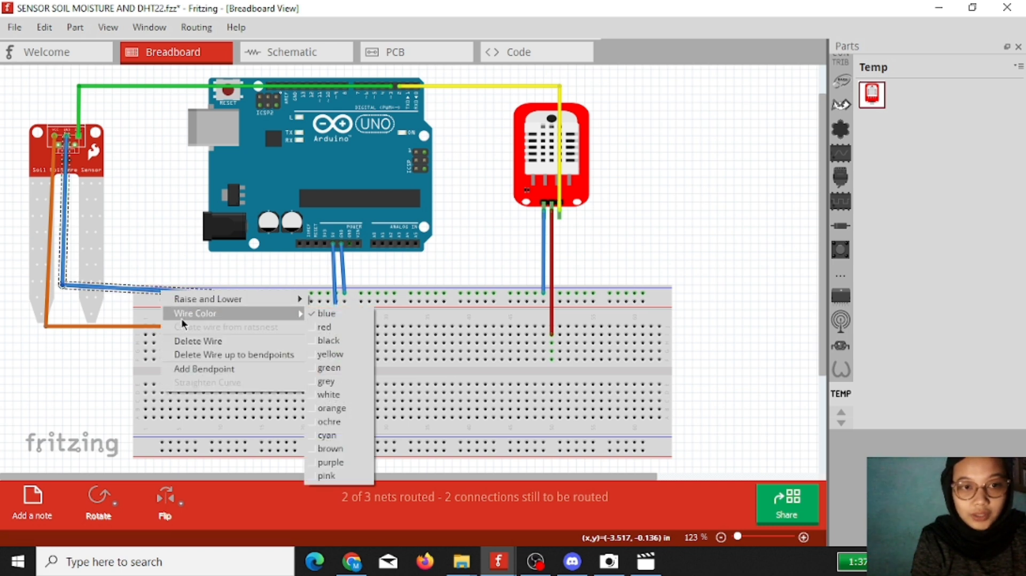
{"action": "left_click", "coordinate": [353, 423]}
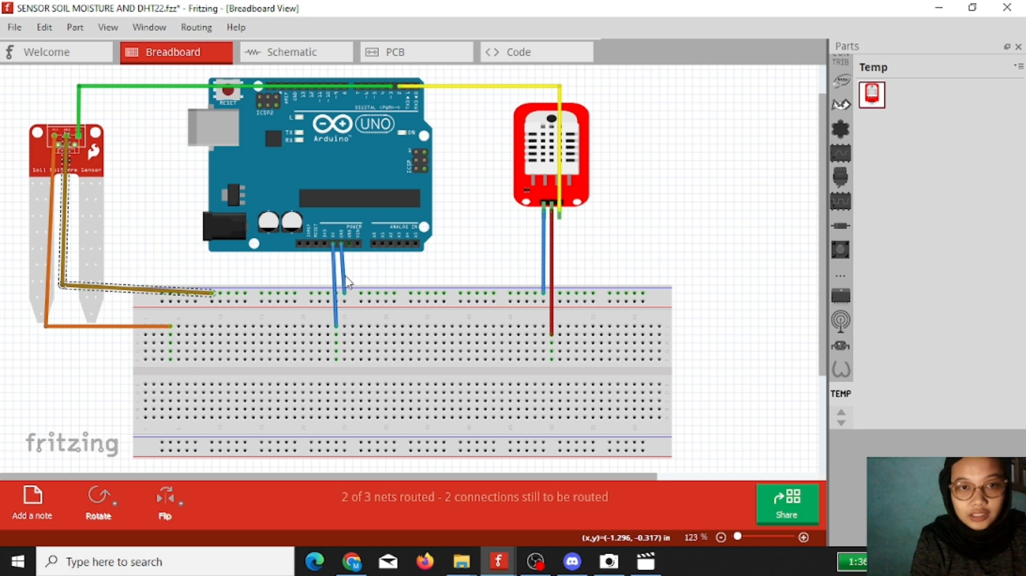
Change the color of the wire from the Arduino's 5V pin to the breadboard to grey
{"action": "left_click", "coordinate": [335, 264]}
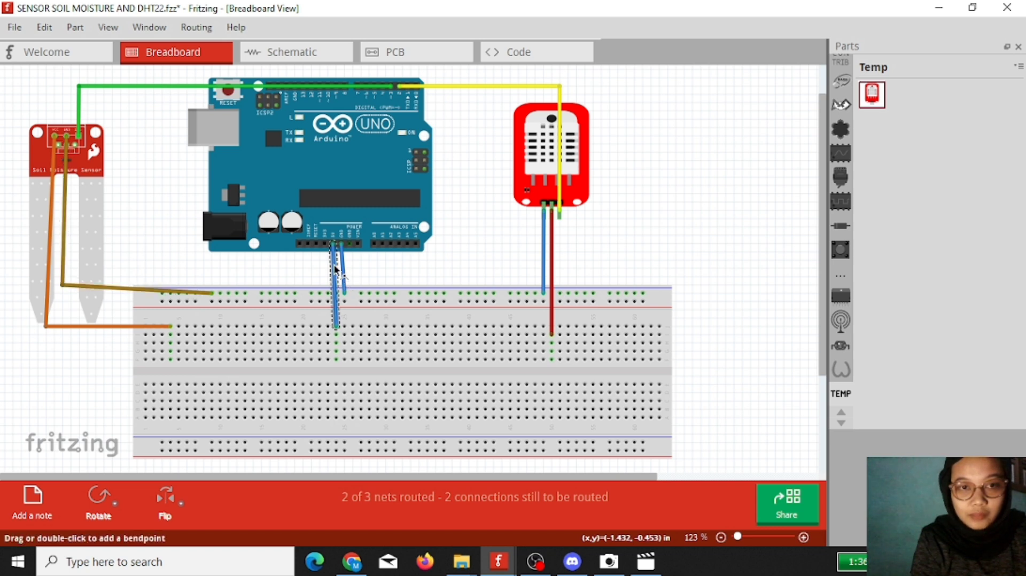
{"action": "right_click", "coordinate": [334, 264]}
{"action": "mouse_move", "coordinate": [341, 274]}
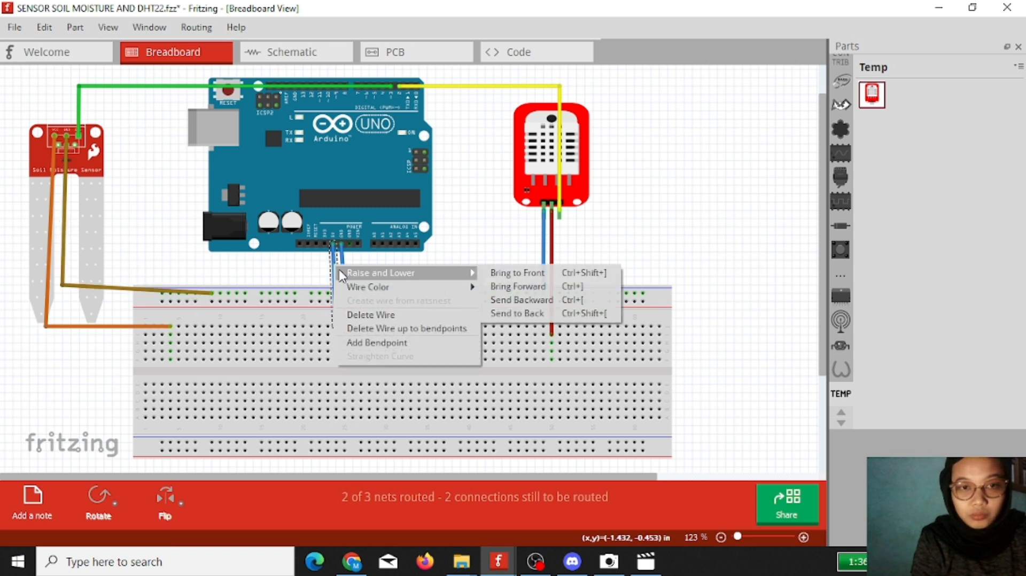
{"action": "mouse_move", "coordinate": [403, 288]}
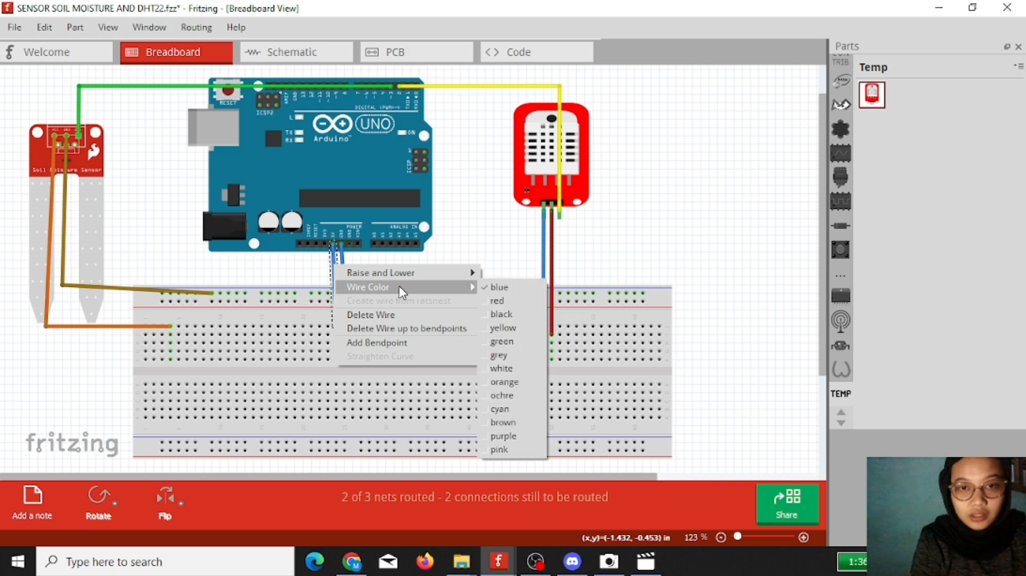
{"action": "left_click", "coordinate": [510, 355]}
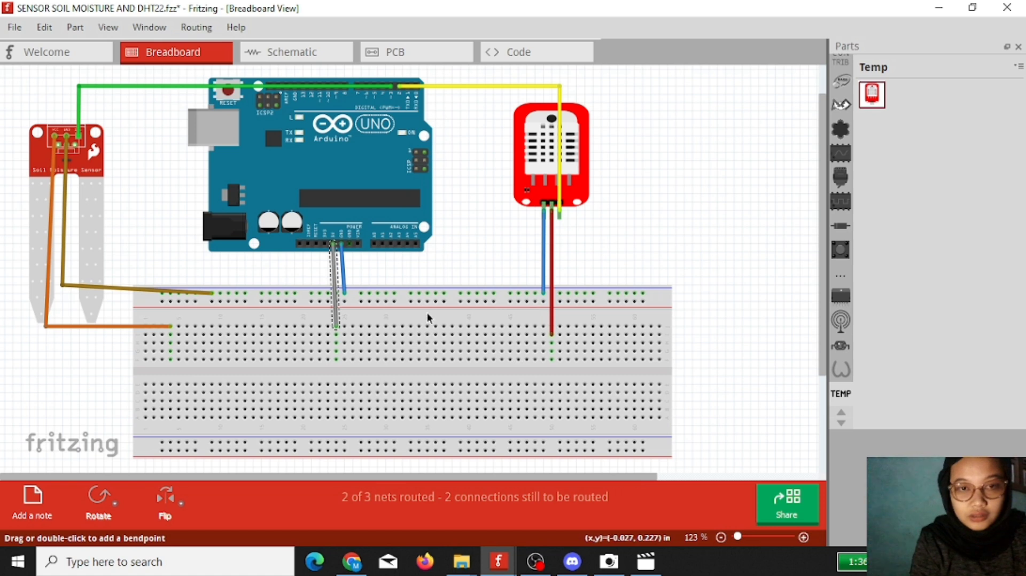
Change the color of the wire from the Arduino's GND pin to the blue rail to purple
{"action": "left_click", "coordinate": [344, 276]}
{"action": "right_click", "coordinate": [344, 274]}
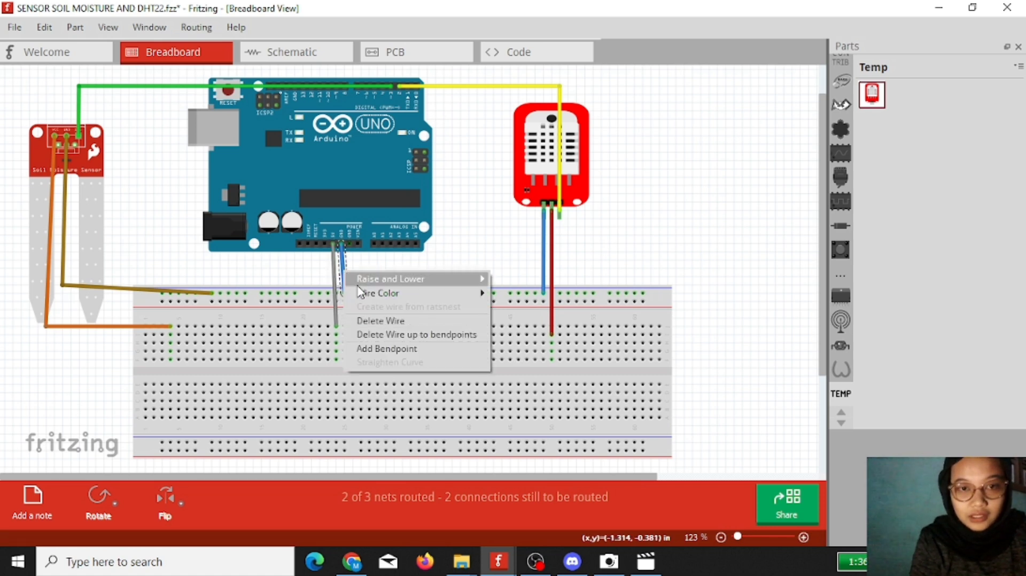
{"action": "mouse_move", "coordinate": [364, 295]}
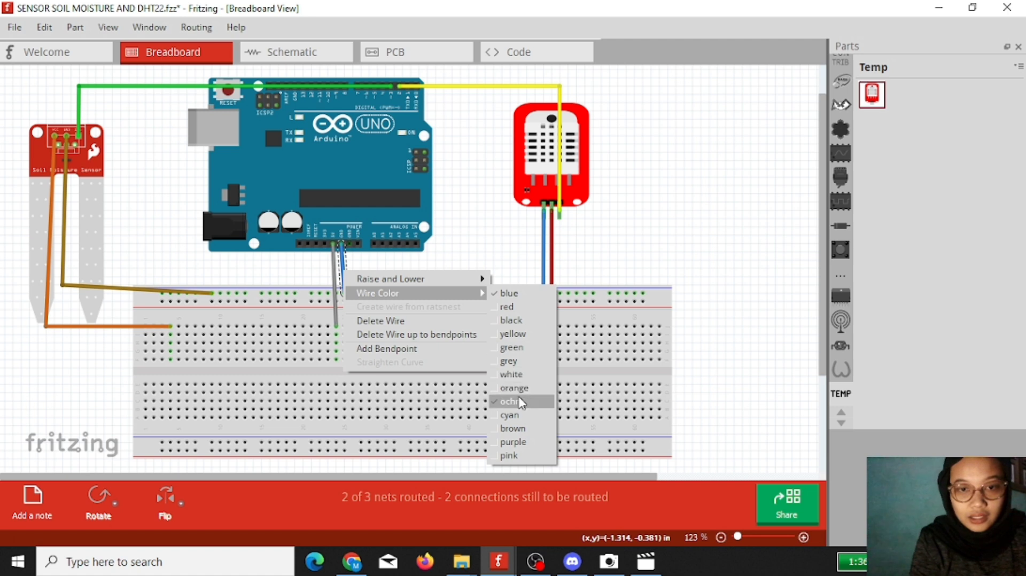
{"action": "left_click", "coordinate": [512, 444]}
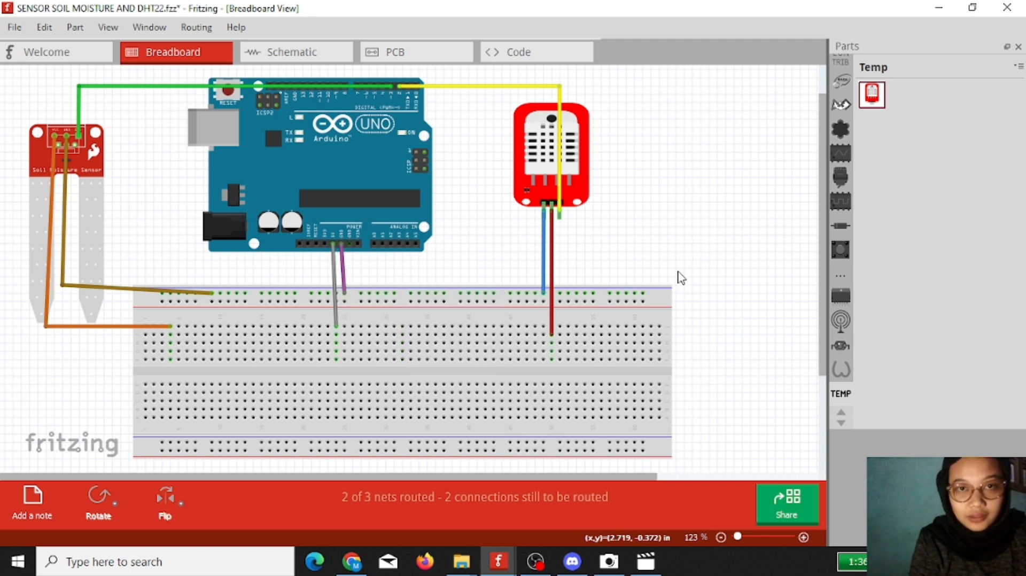